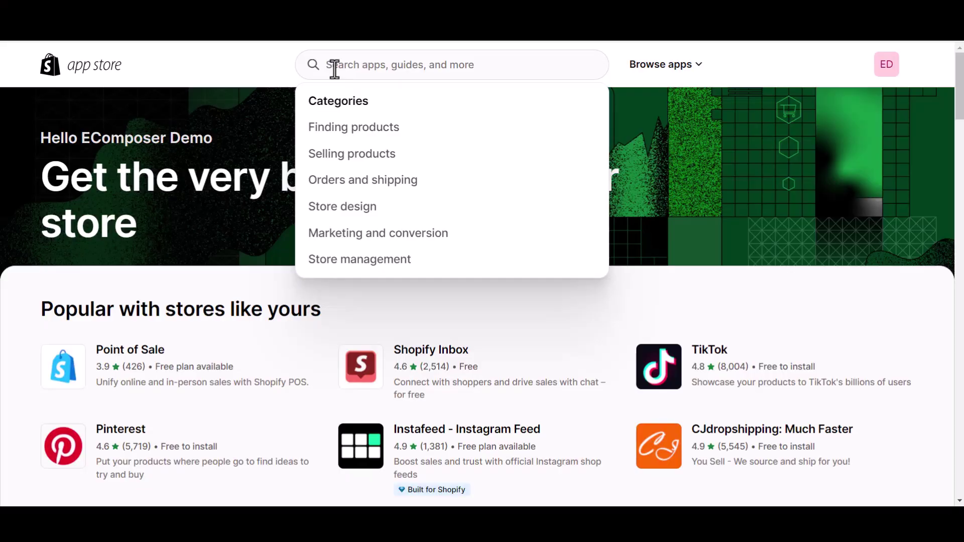
Step: Search the Shopify App Store for 'EComposer' to reach the EComposer Landing Page Builder listing
text(ECompos)
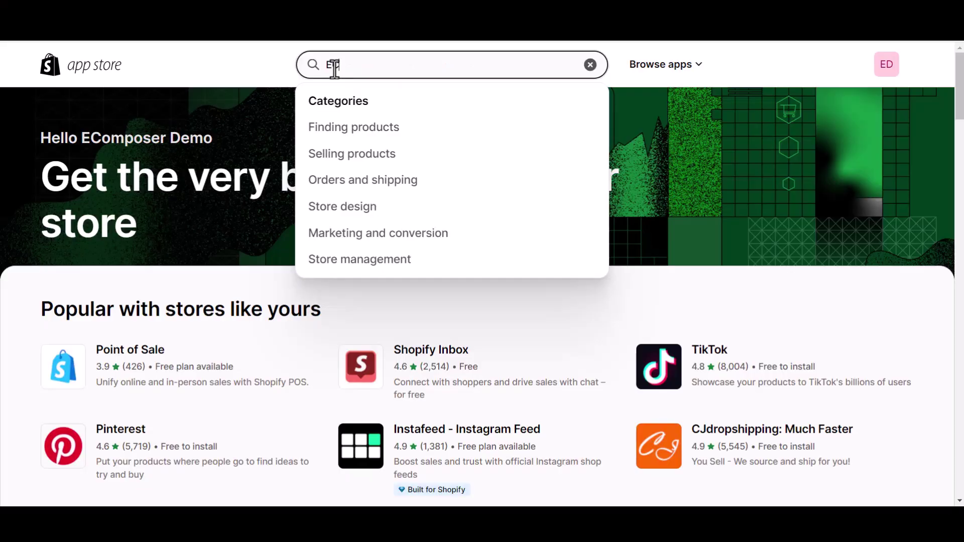
text(er)
key(Return)
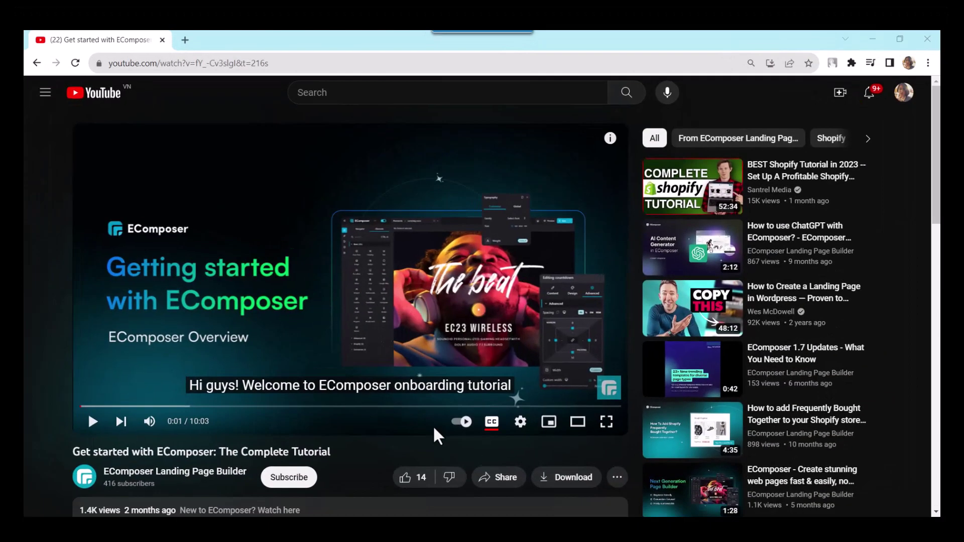
Step: Like the EComposer tutorial, subscribe to its channel, and follow the description's Shopify install link
click(405, 478)
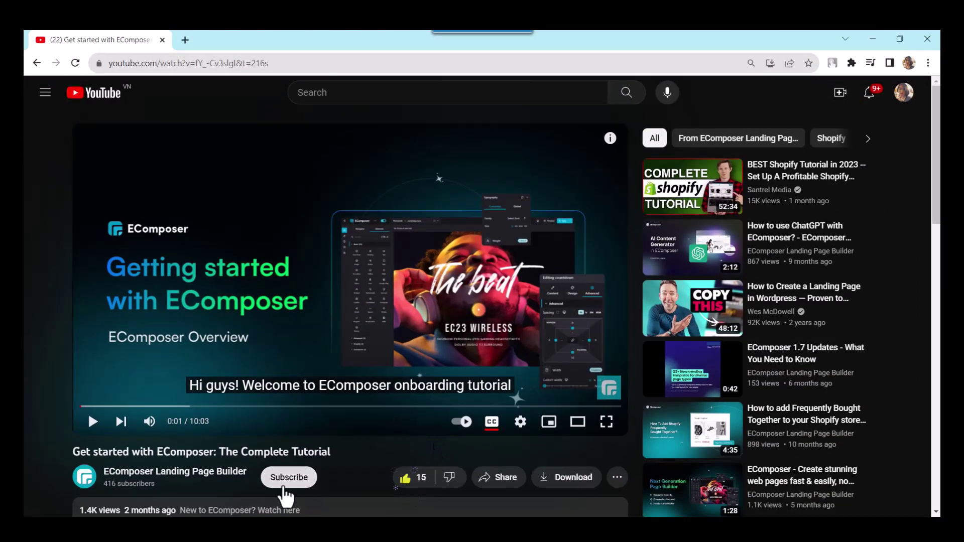
click(289, 479)
scroll(370, 474, down, 5)
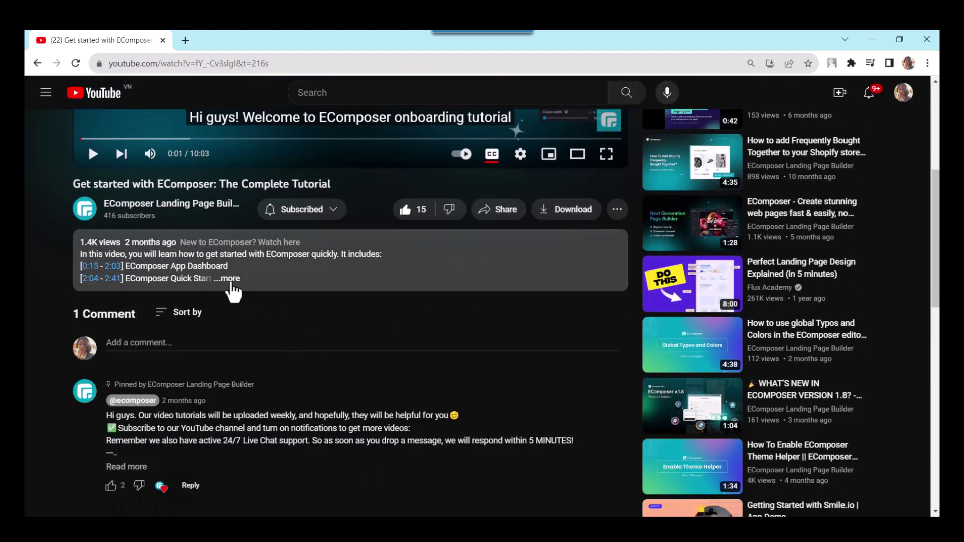
click(231, 293)
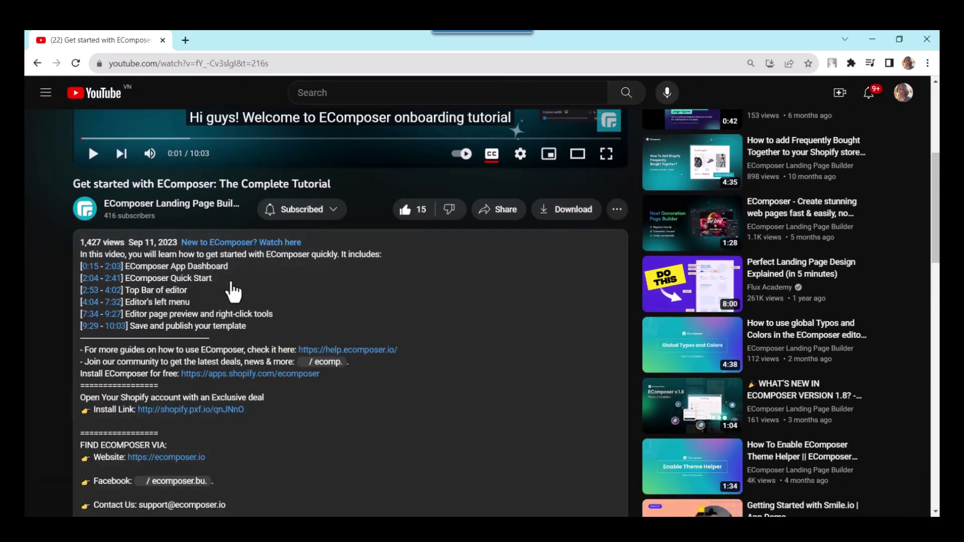
click(231, 412)
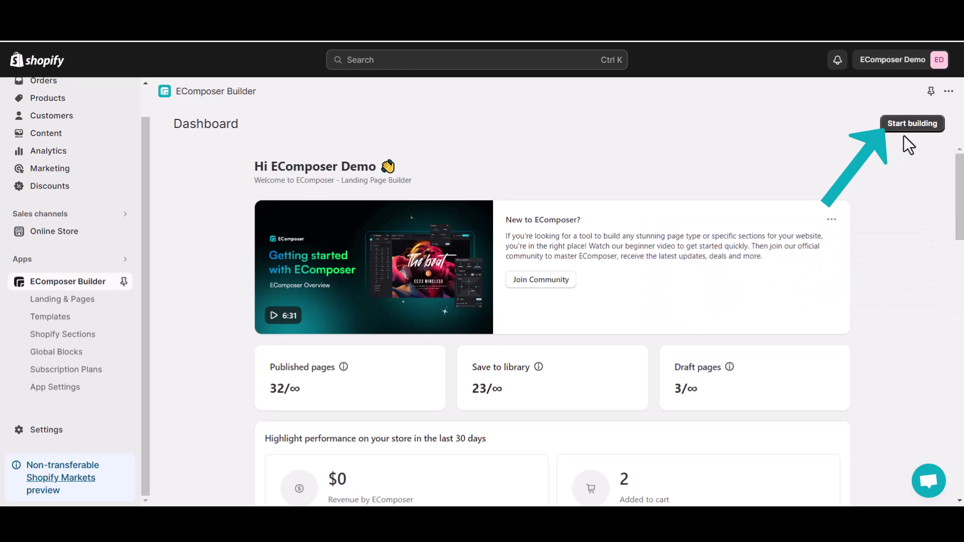
Step: Open the EC product page template from the Product templates list in the editor
click(120, 318)
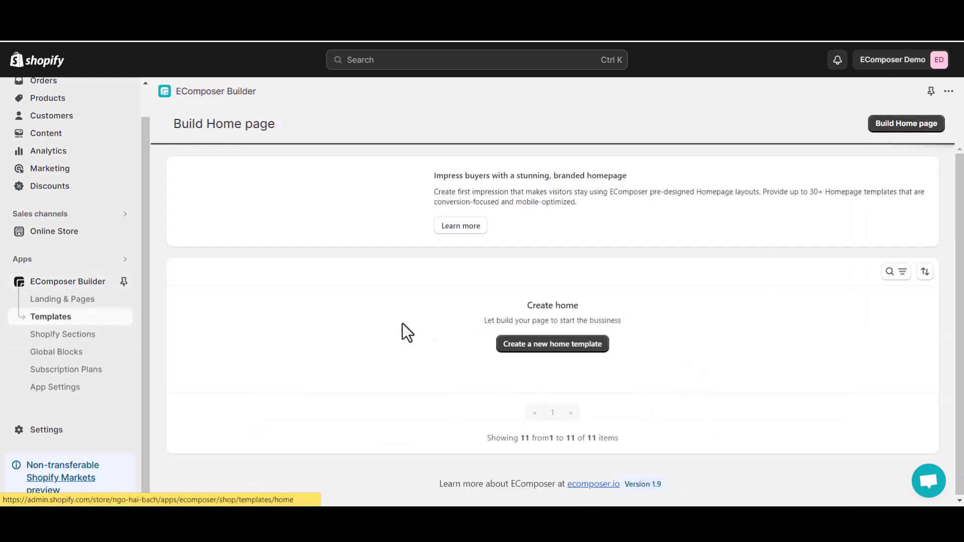
click(246, 281)
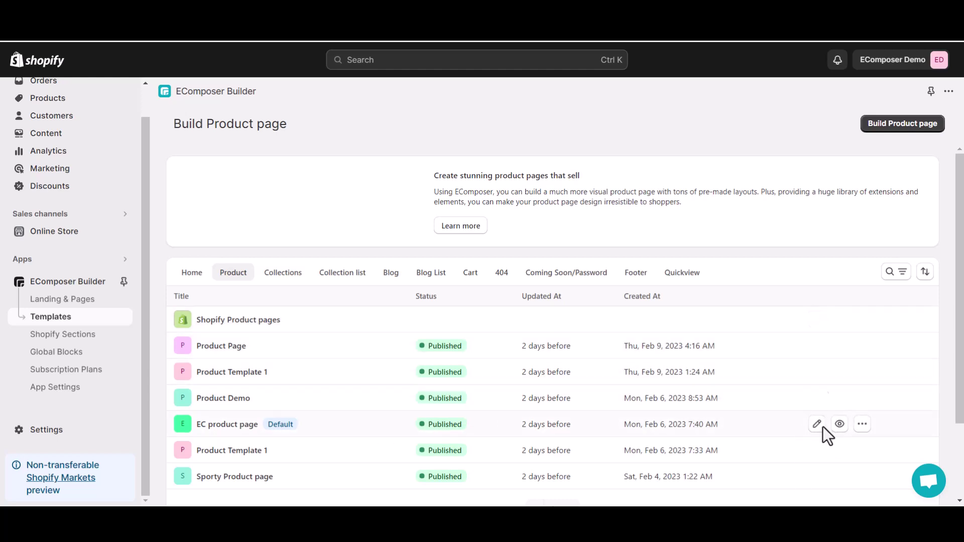
click(819, 425)
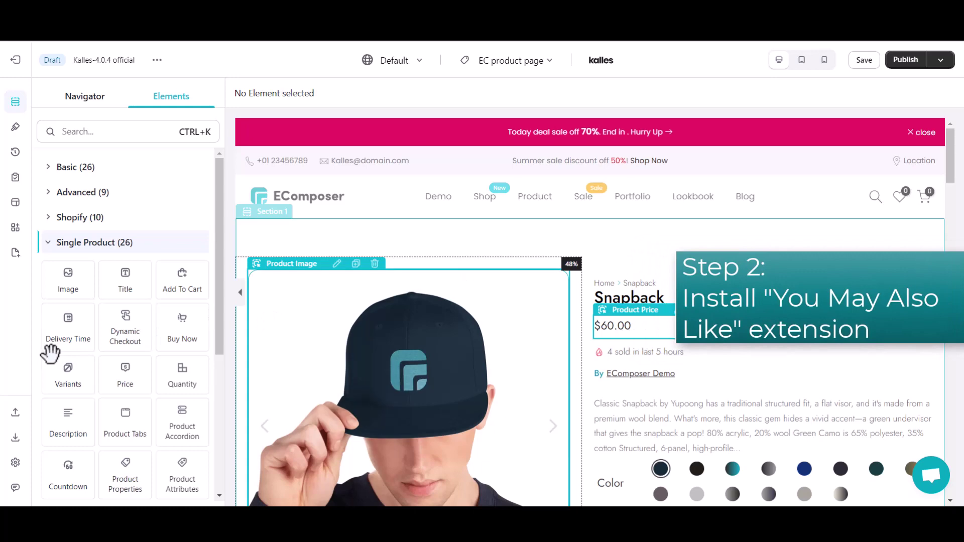
Step: Find 'You may also like' in the Extension Library and install it
click(15, 249)
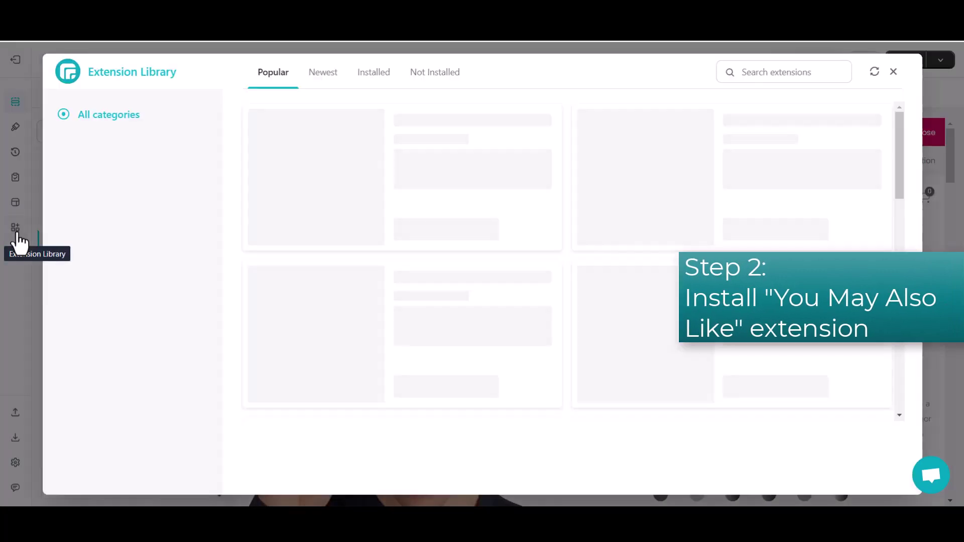
click(745, 71)
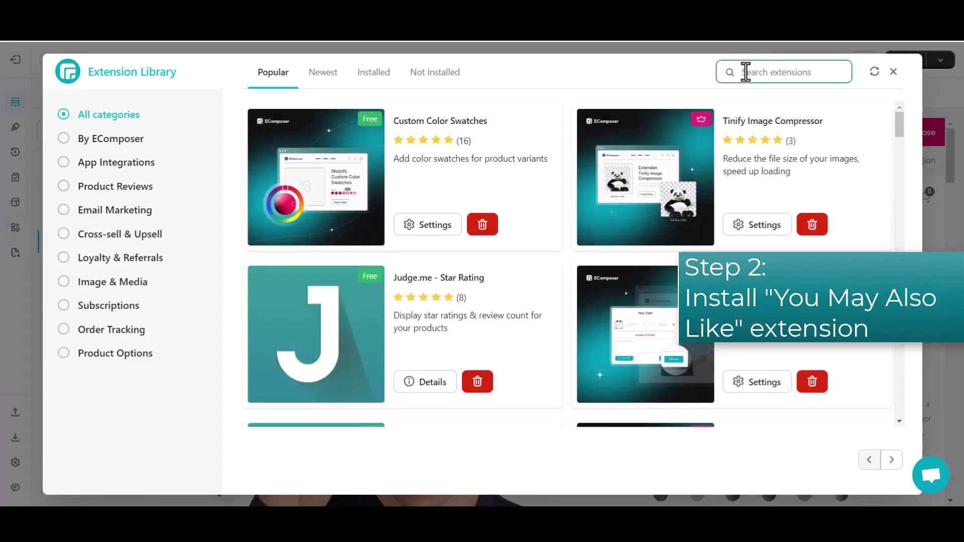
text(You may also like)
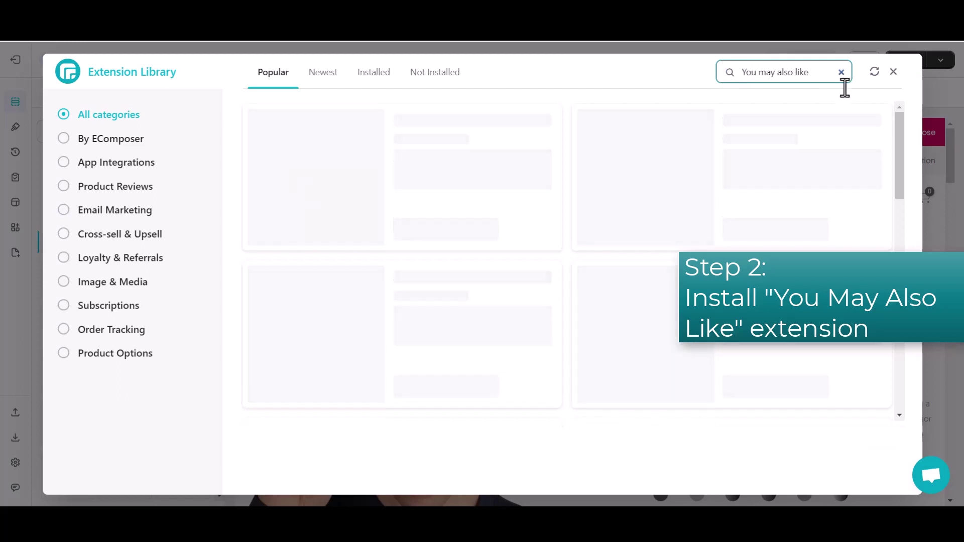
click(466, 232)
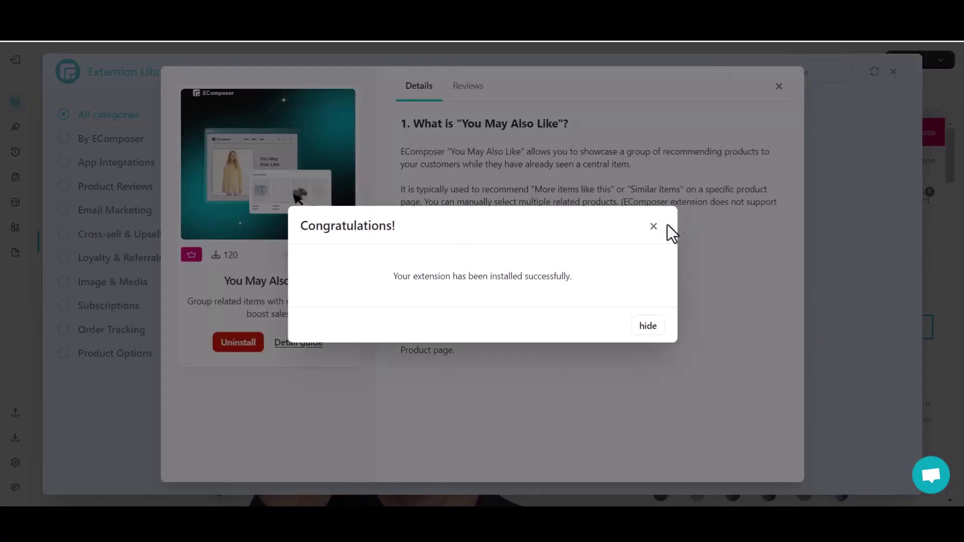
click(653, 226)
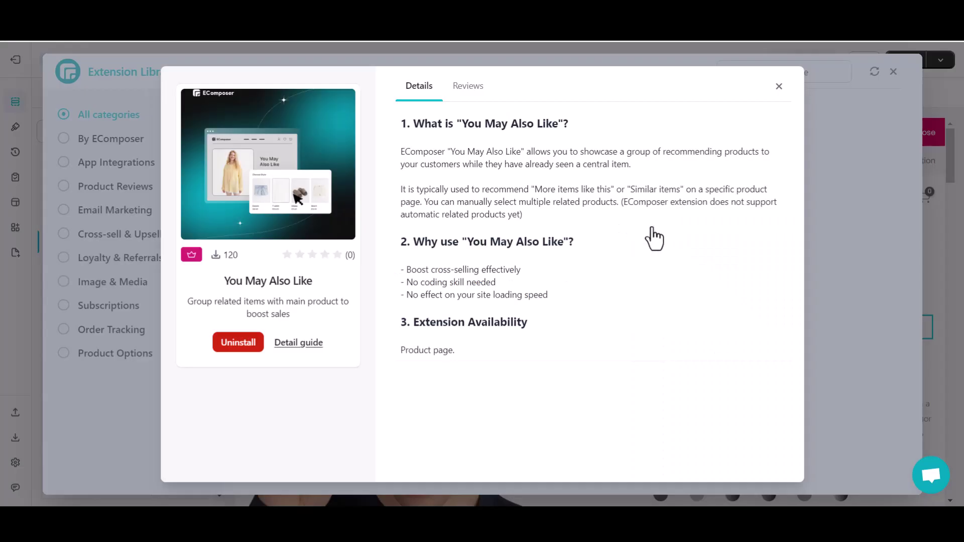
Step: Drag the You May Also Like element from Extensions onto the product page above Add to Cart
click(780, 89)
click(890, 73)
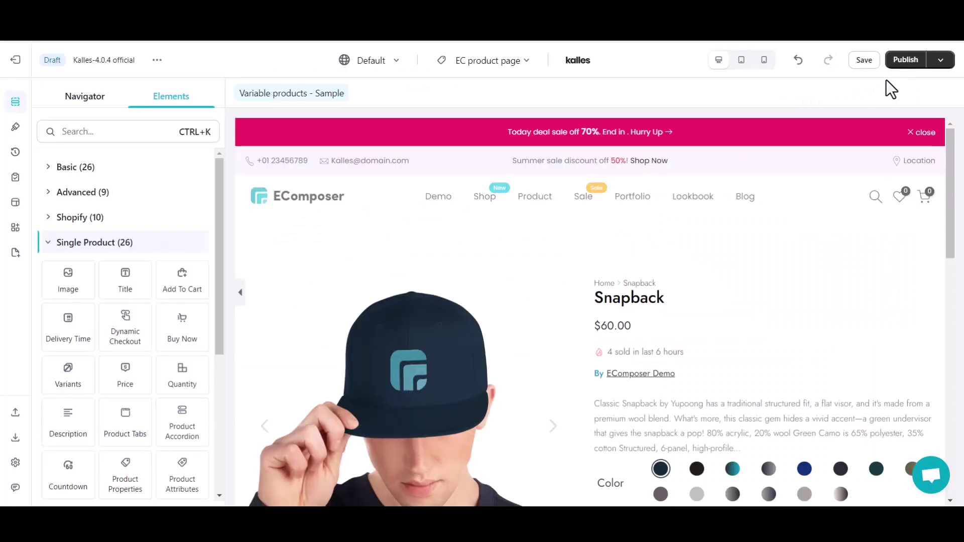
click(48, 242)
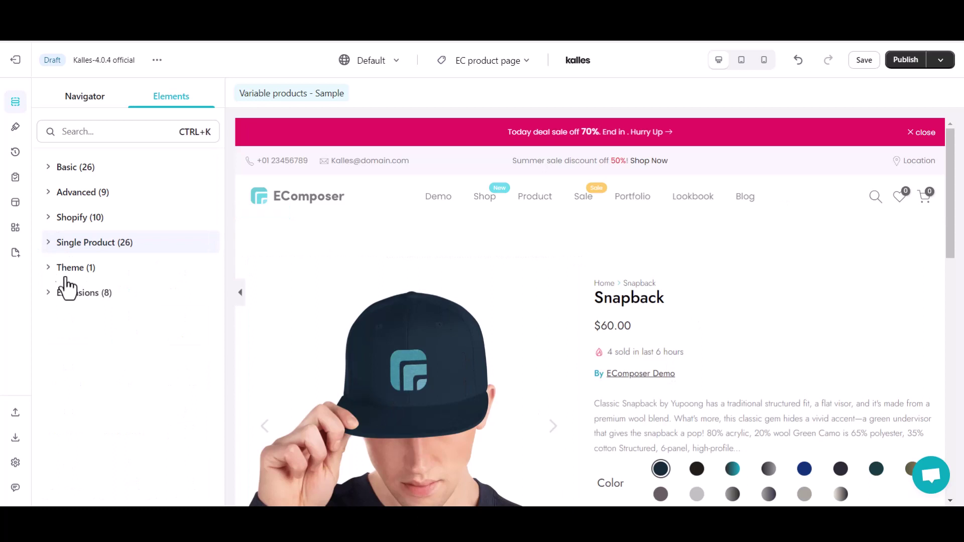
click(49, 292)
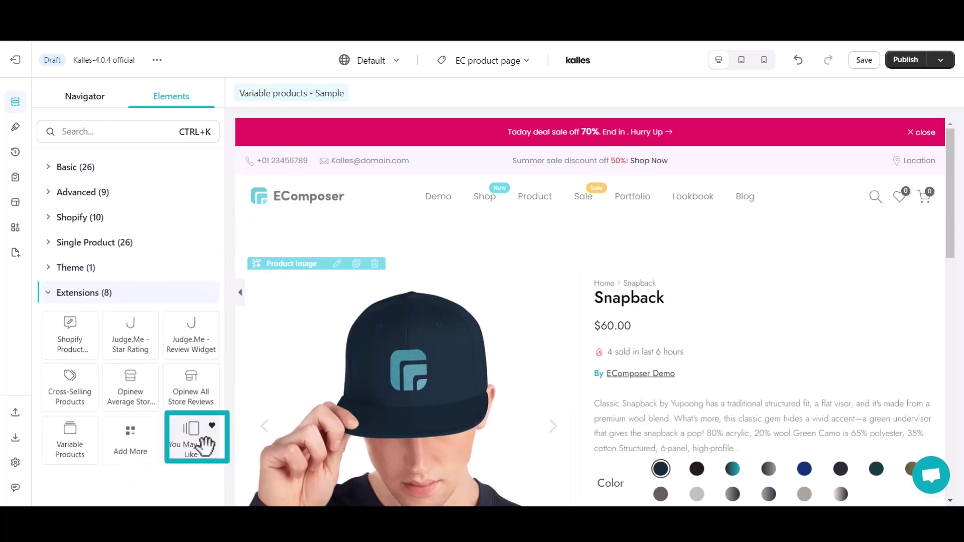
drag(206, 444, 625, 367)
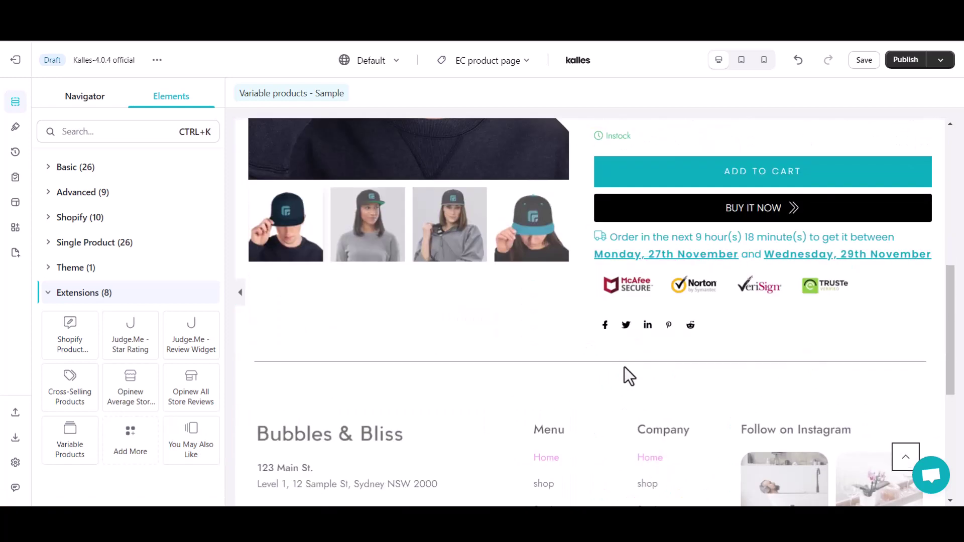
mouse_move(190, 437)
mouse_down()
mouse_move(665, 288)
mouse_move(662, 305)
mouse_move(655, 256)
mouse_move(659, 309)
mouse_up()
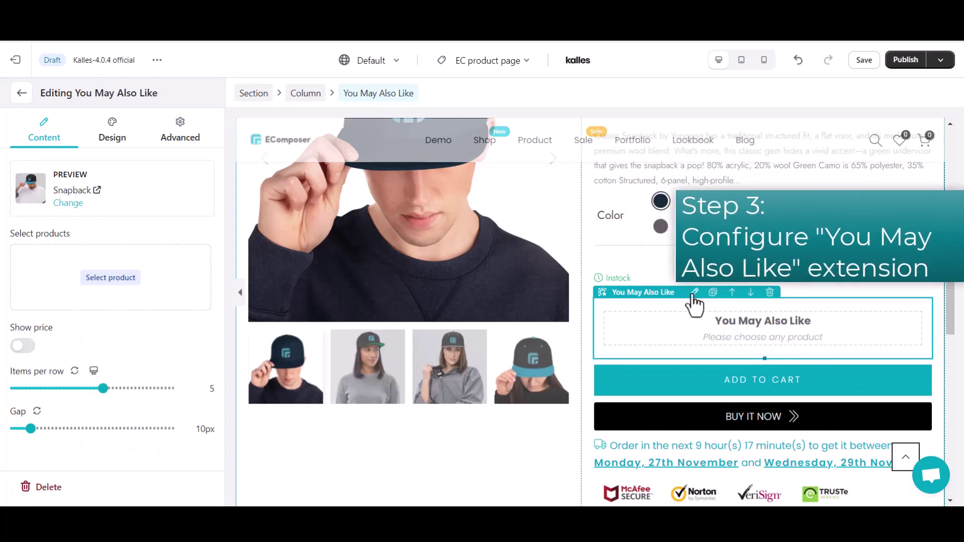
Step: Search products for 'Hoodie' and pick the Crop top hoodie for the You May Also Like block
click(110, 278)
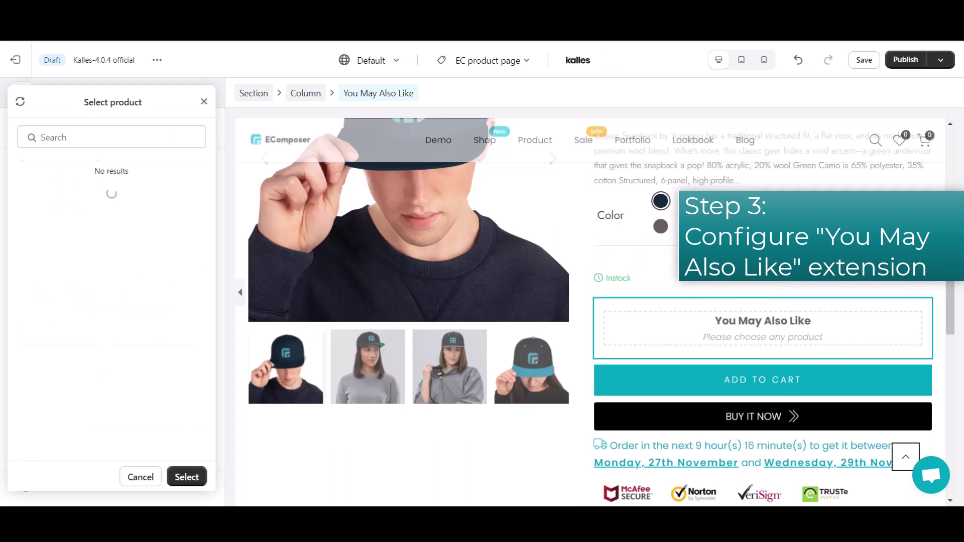
text(Hoodie)
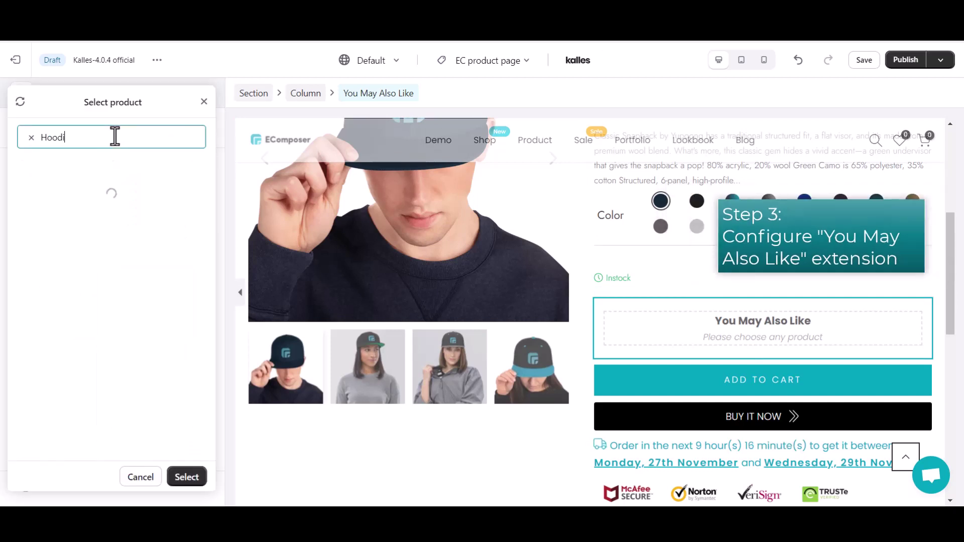
click(186, 237)
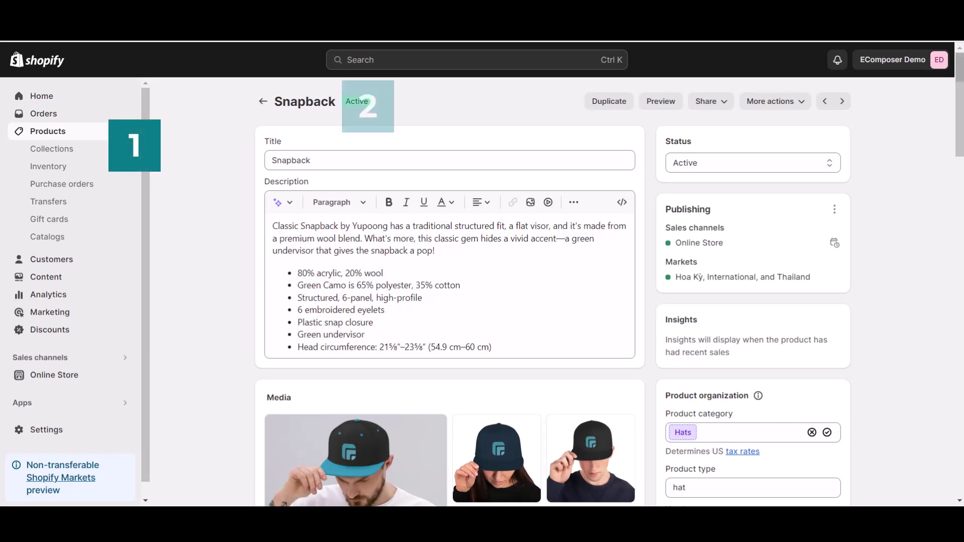
Step: Add Pom-Pom Knit Cap | Sportsman to Snapback's 'EComposer you may also like' metafield and save five products
scroll(885, 480, down, 15)
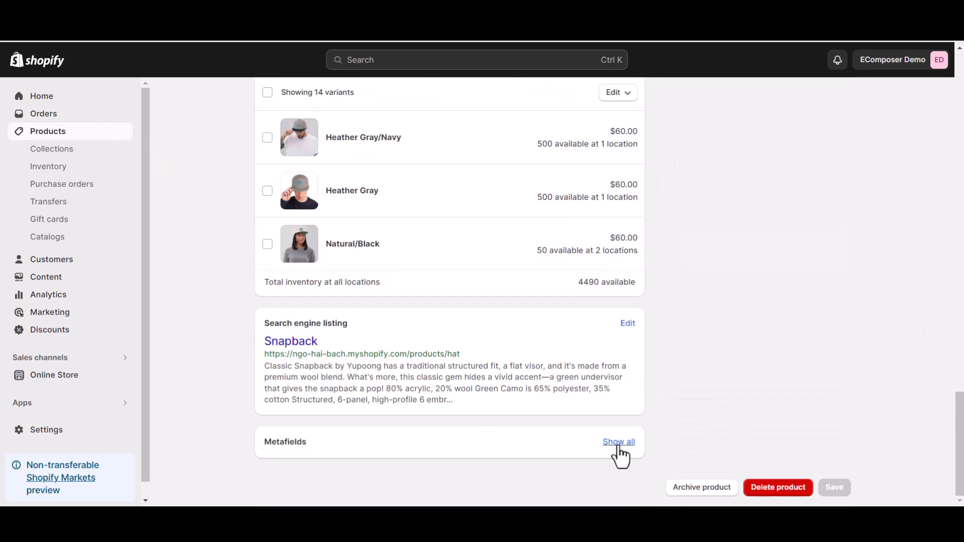
click(618, 444)
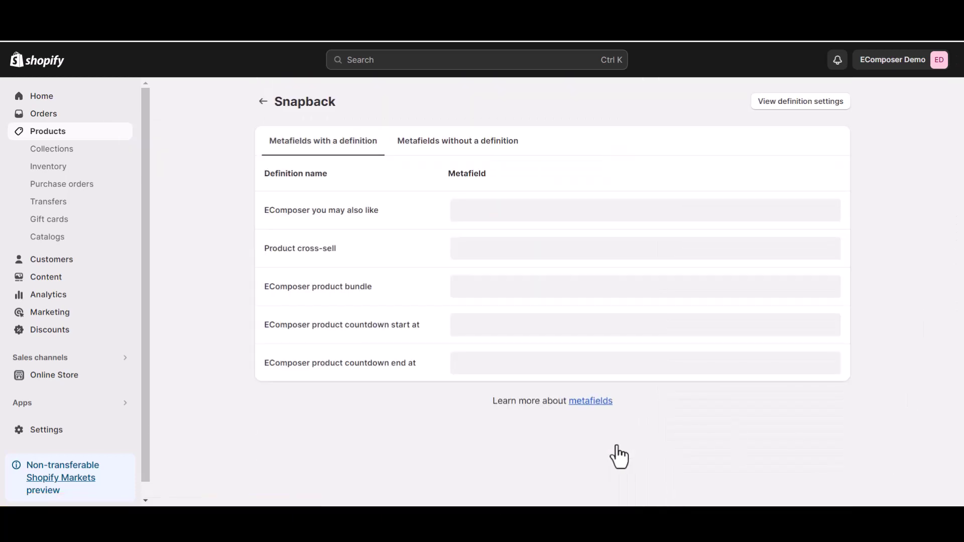
click(567, 223)
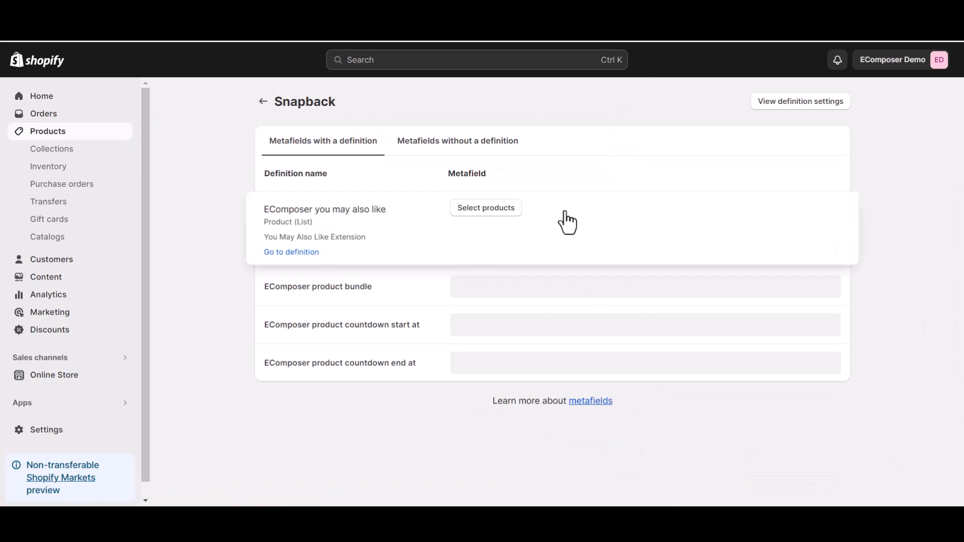
click(485, 217)
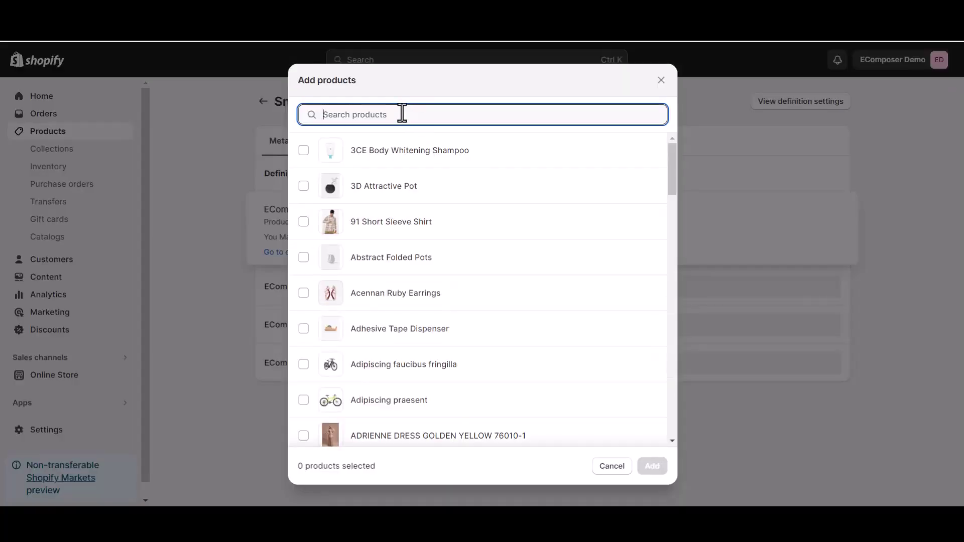
text(pop)
text(m)
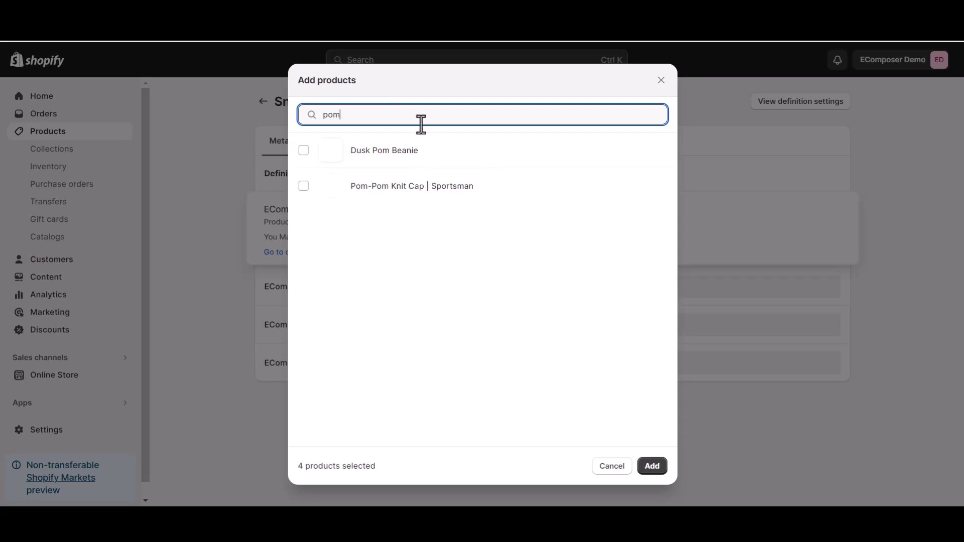
click(388, 194)
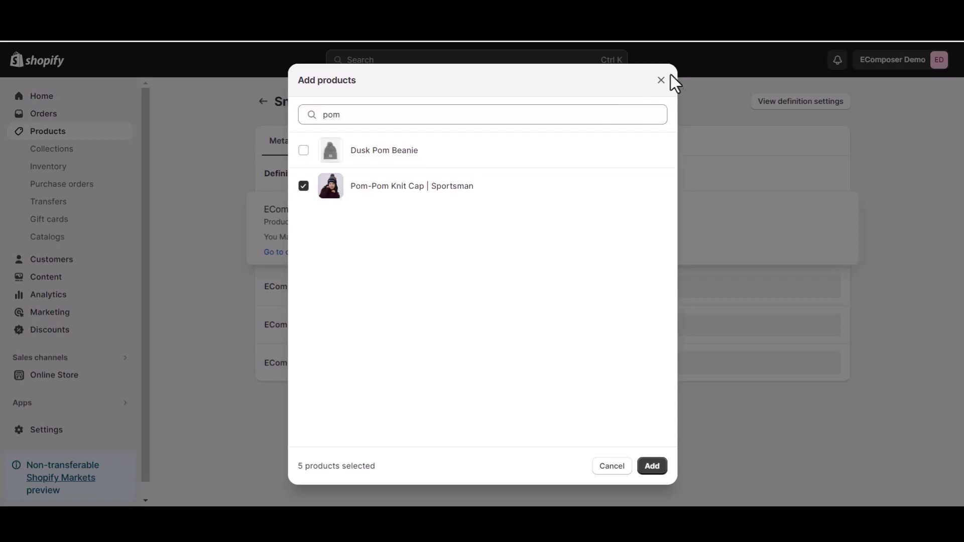
click(651, 468)
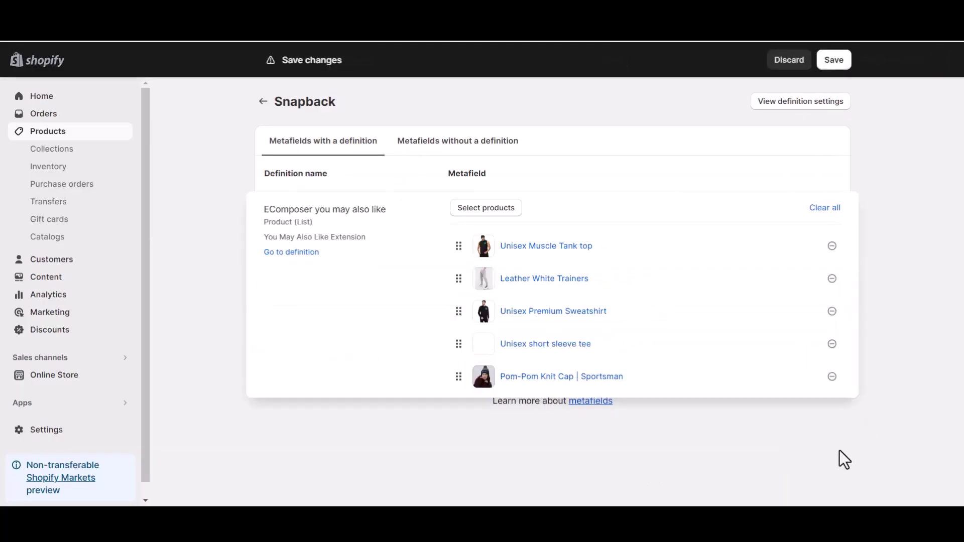
click(823, 181)
click(835, 62)
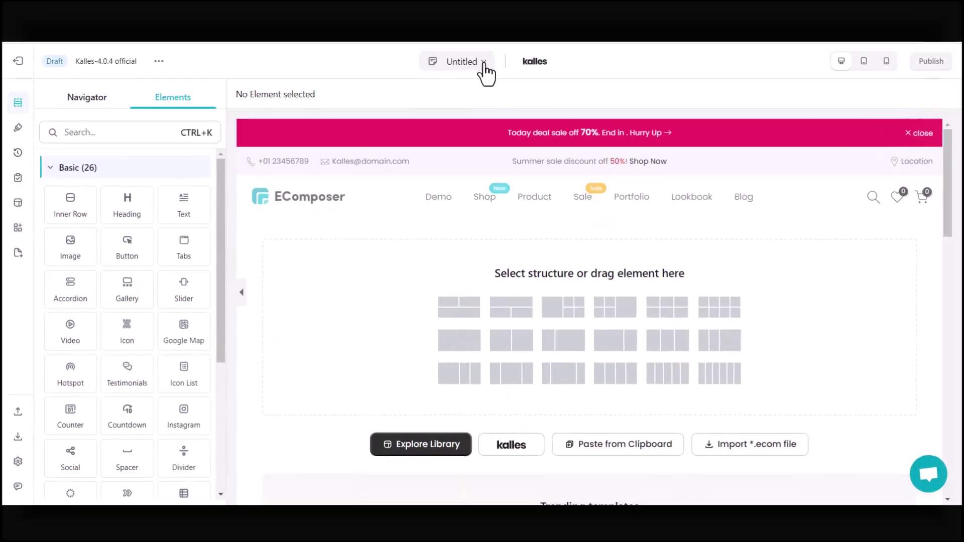
Step: Reopen the EC product page template from the Products templates and scroll to the You May Also Like block
click(483, 63)
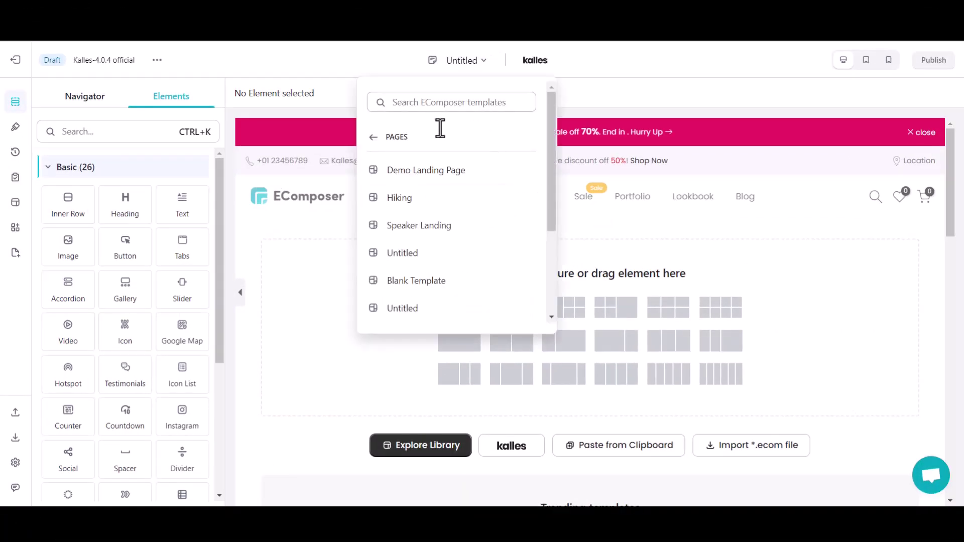
click(373, 139)
click(469, 226)
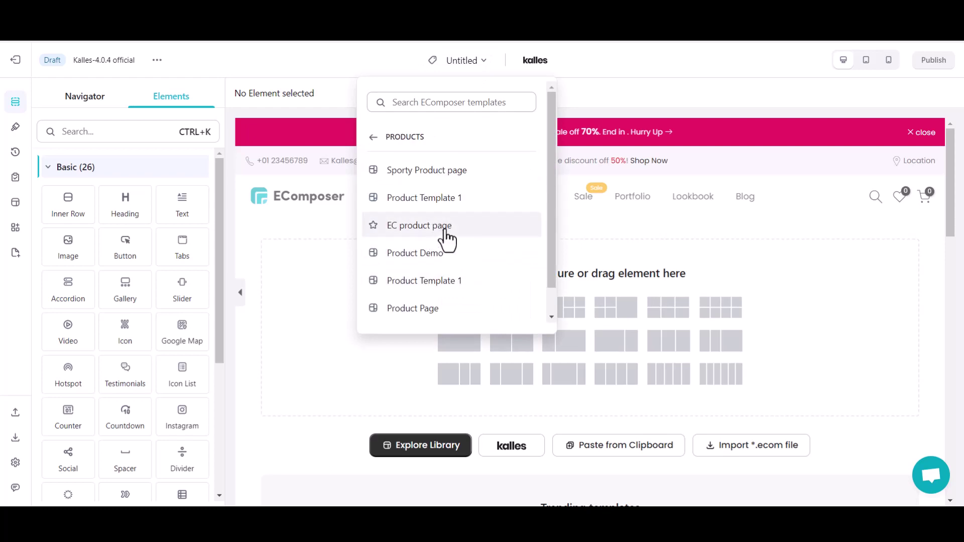
click(448, 237)
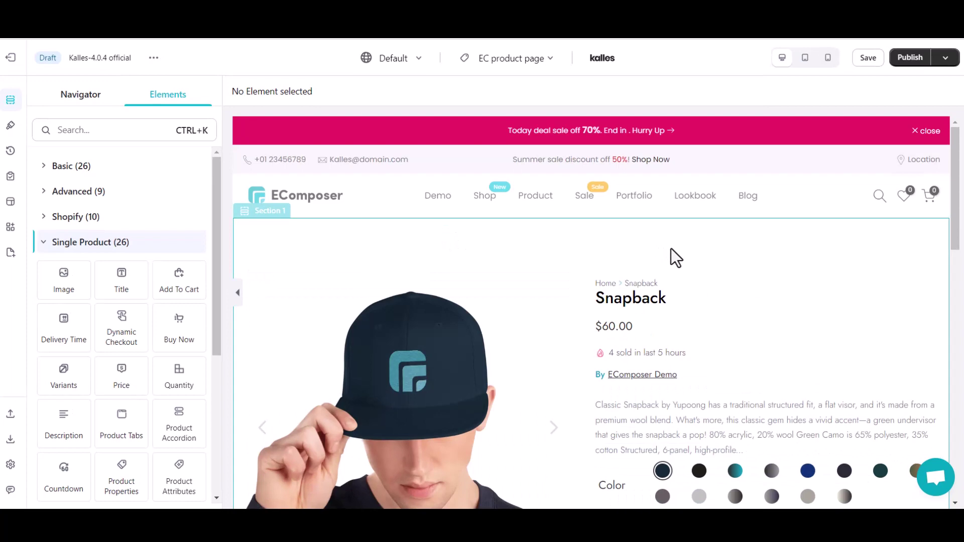
scroll(671, 249, down, 5)
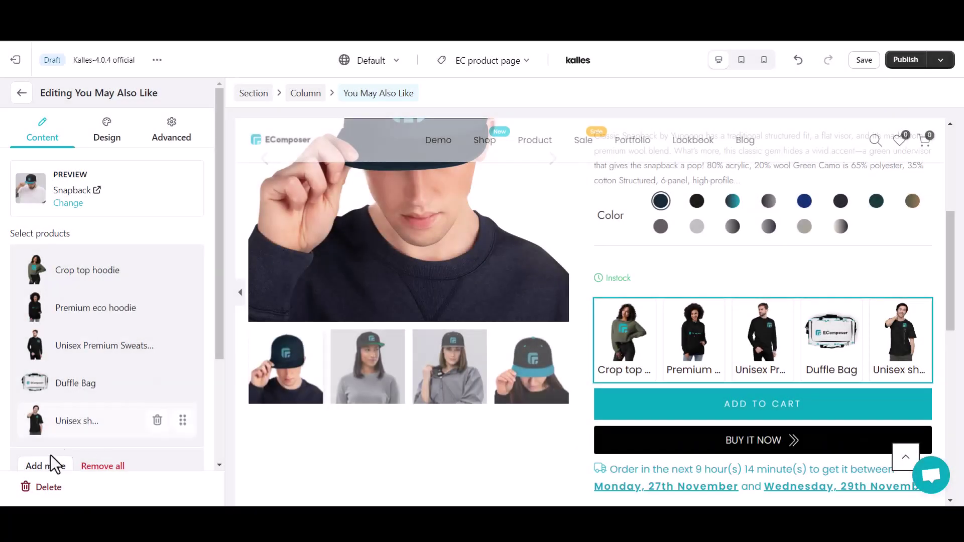
Step: Set the You May Also Like grid to 2 items per row with a 20px gap
scroll(114, 410, down, 3)
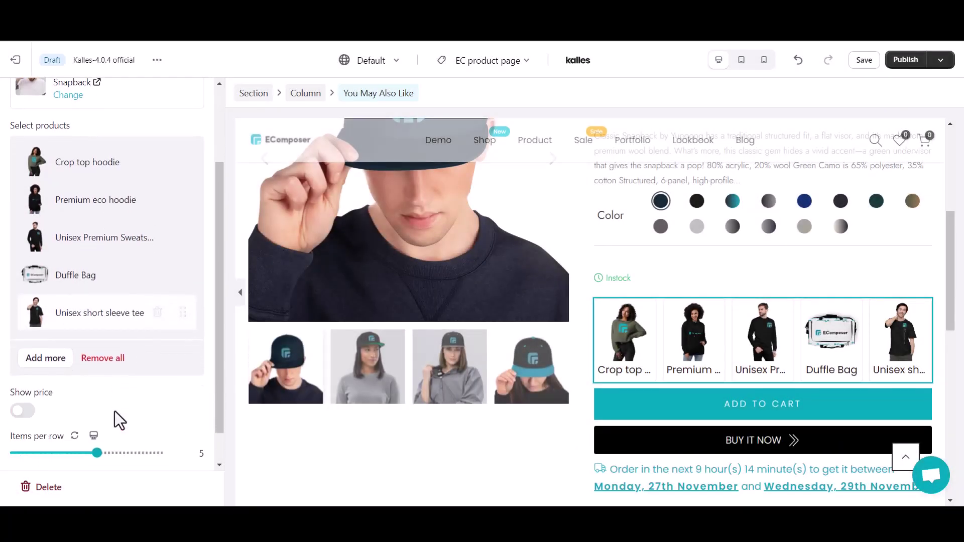
scroll(114, 412, down, 1)
click(200, 417)
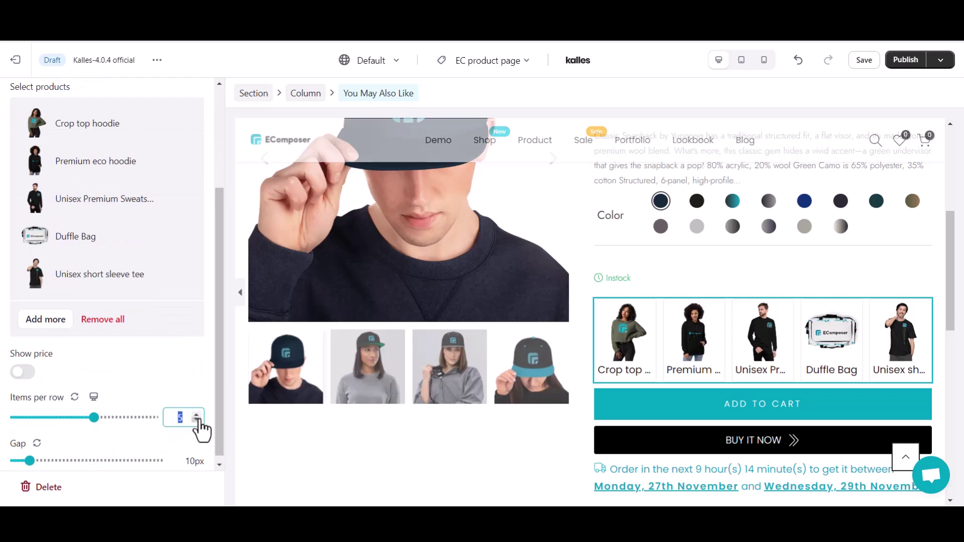
text(2)
key(Return)
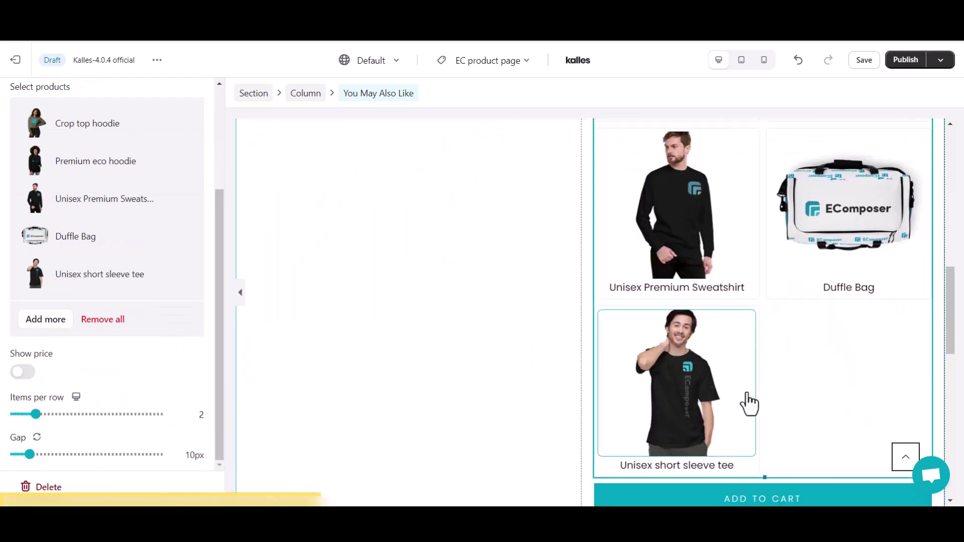
click(194, 456)
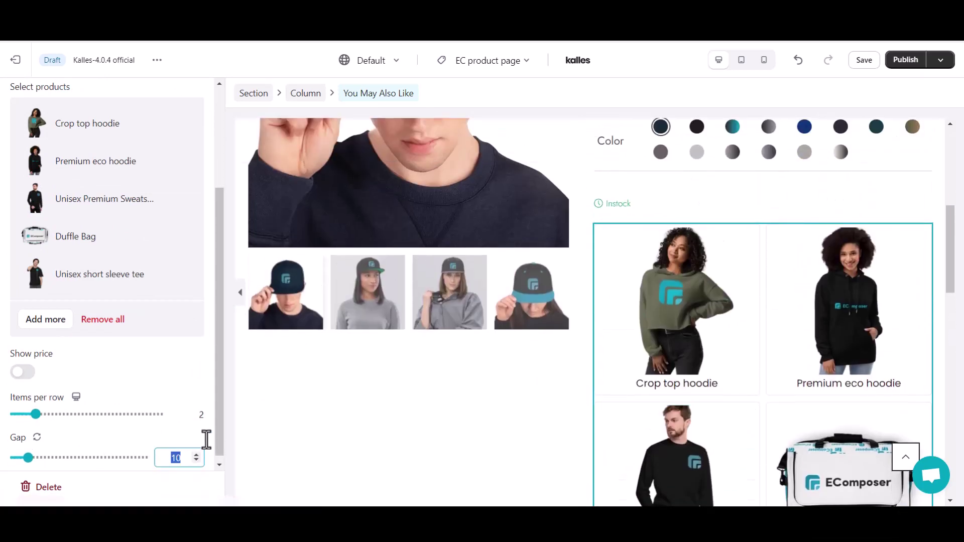
text(20)
key(Return)
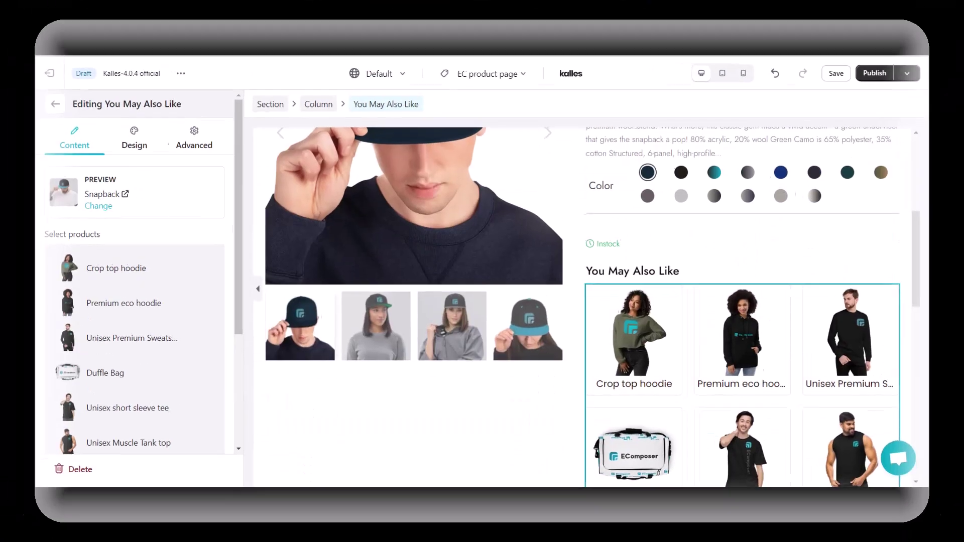
scroll(782, 265, down, 2)
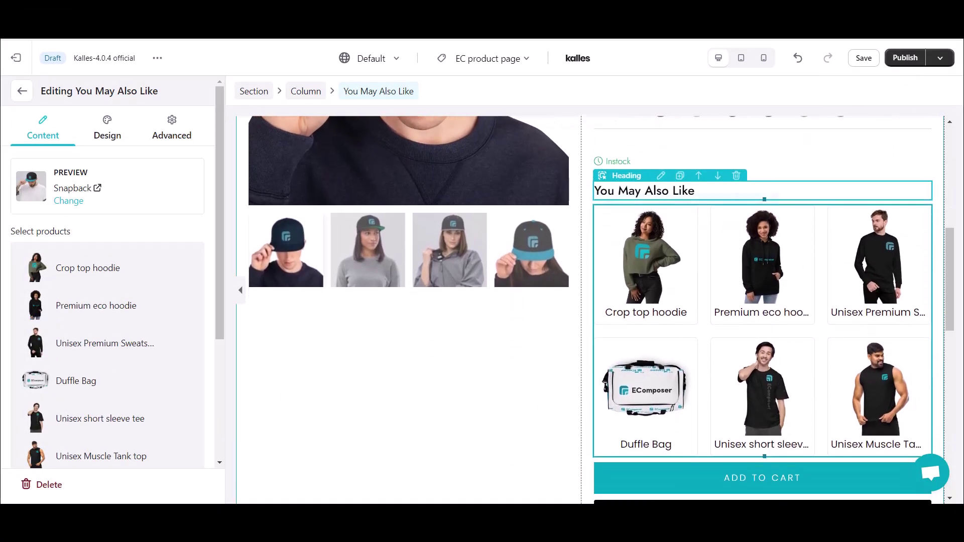
Step: Publish the EC product page template for all products, keeping the theme header and footer
click(906, 60)
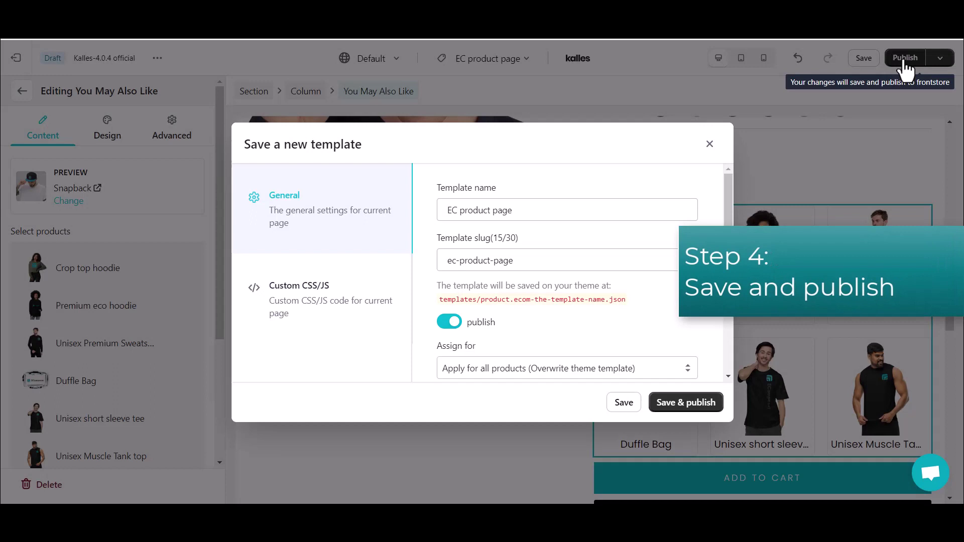
scroll(669, 306, down, 1)
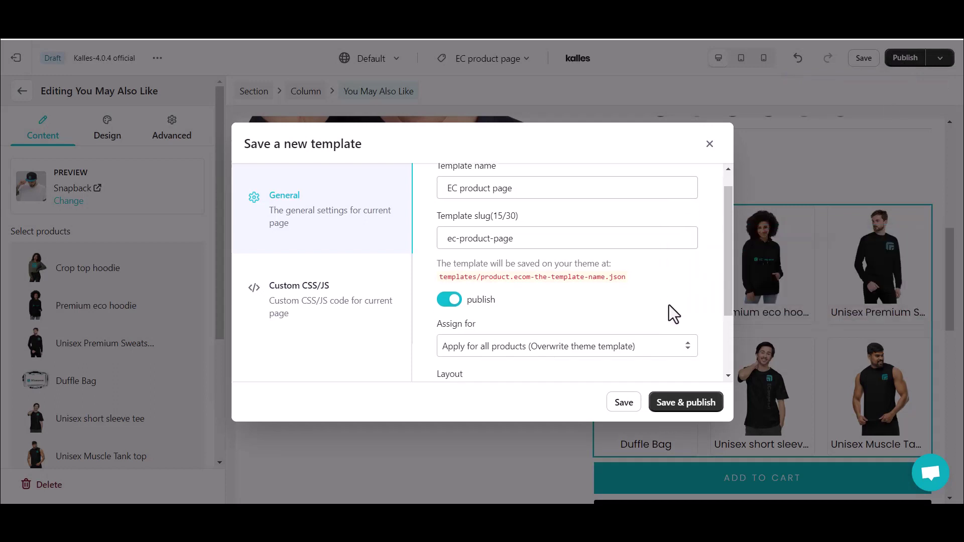
scroll(669, 306, down, 2)
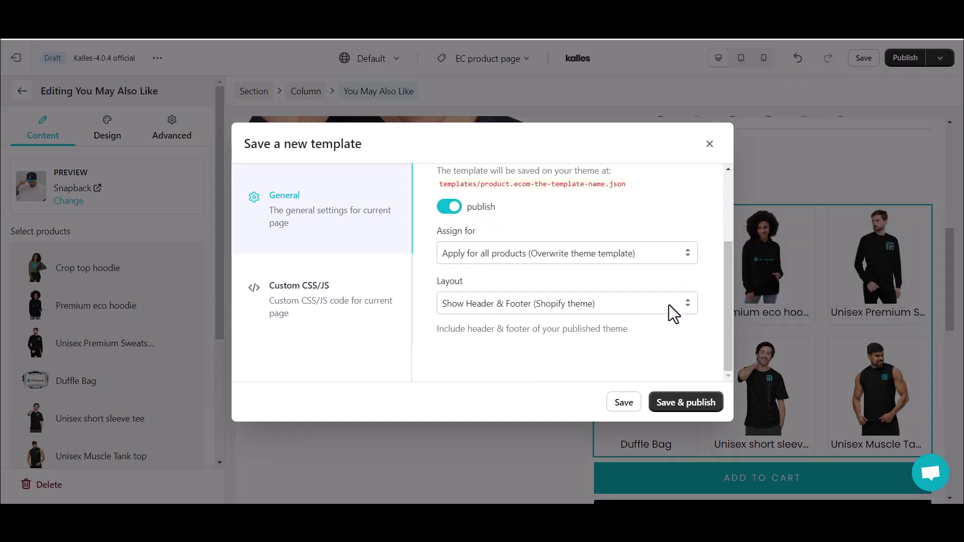
click(686, 267)
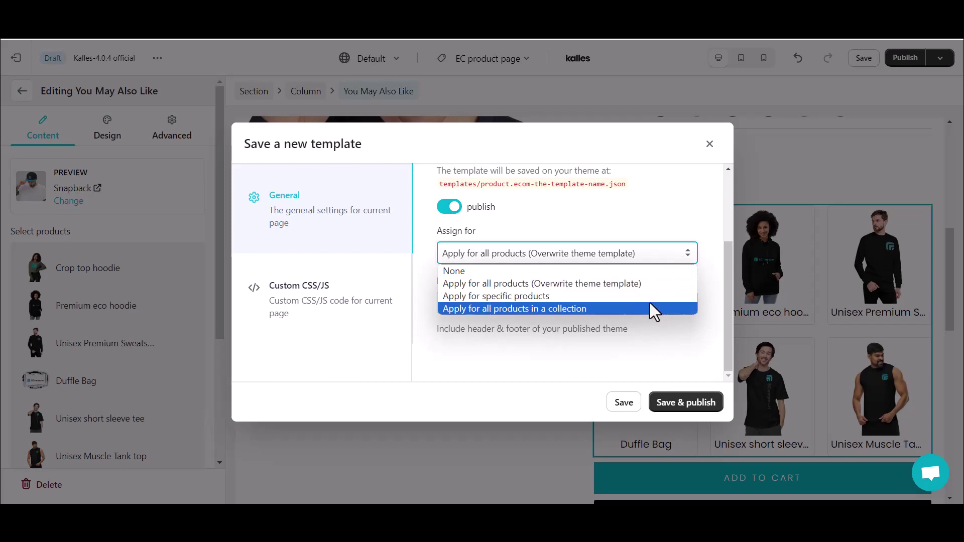
click(652, 285)
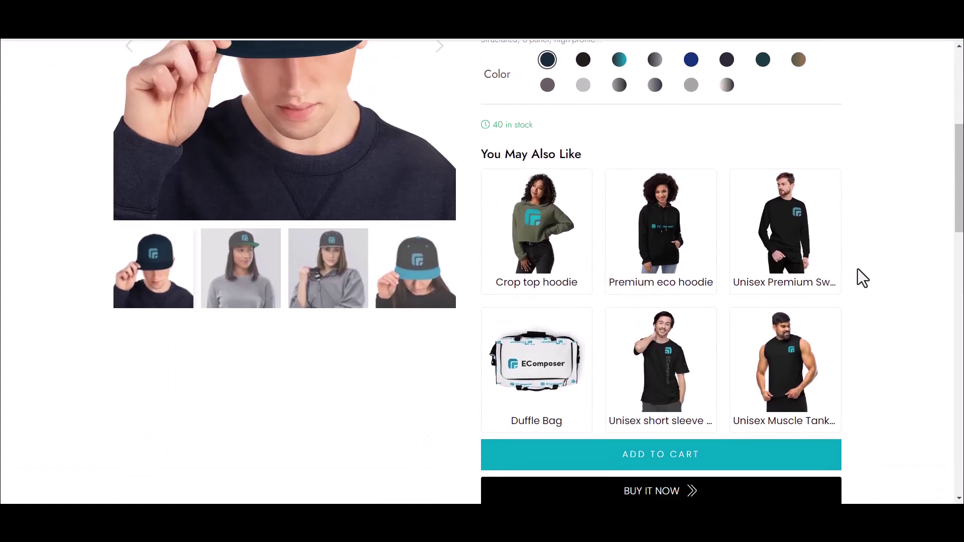
Step: Open the Unisex Premium Sweatshirt page from the grid and check its six-product You May Also Like grid
click(757, 273)
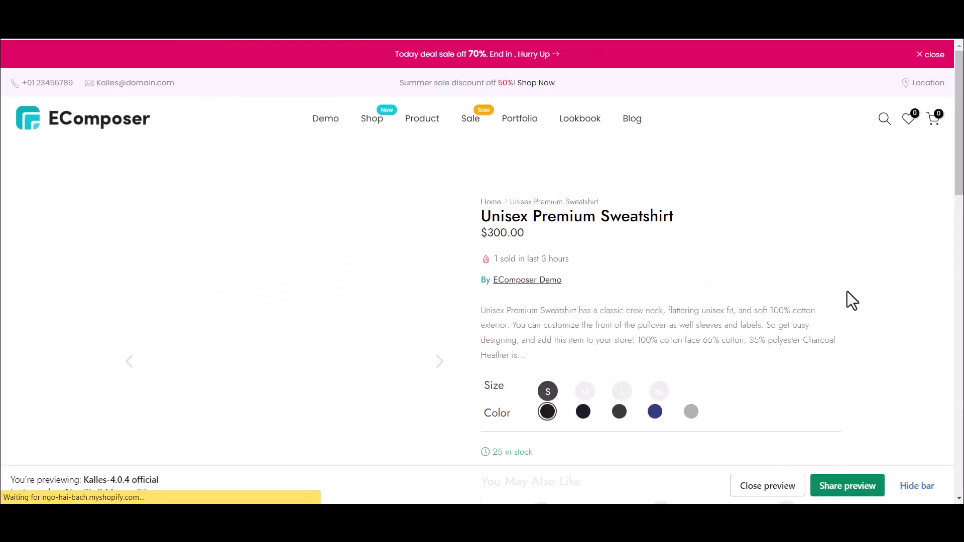
click(914, 487)
scroll(853, 387, down, 1)
scroll(854, 379, down, 6)
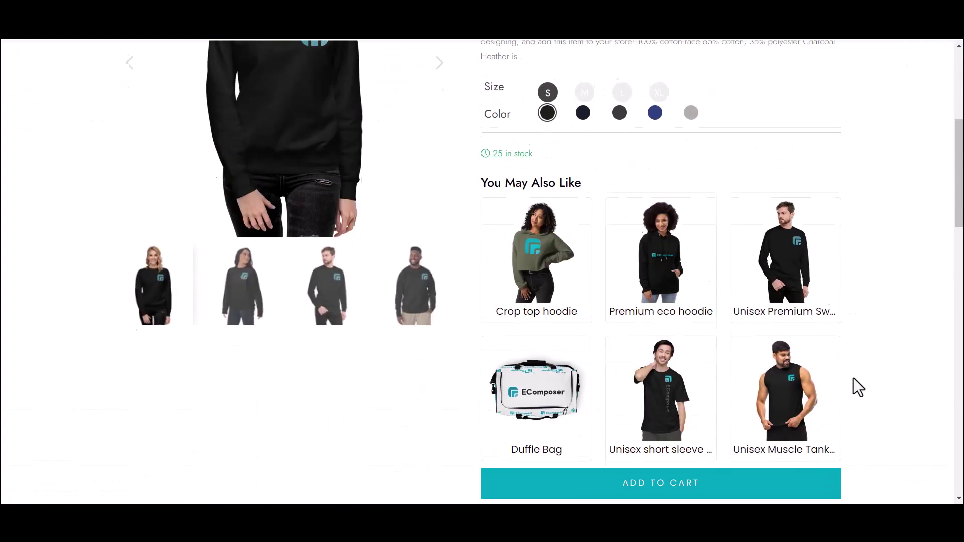
scroll(853, 379, up, 5)
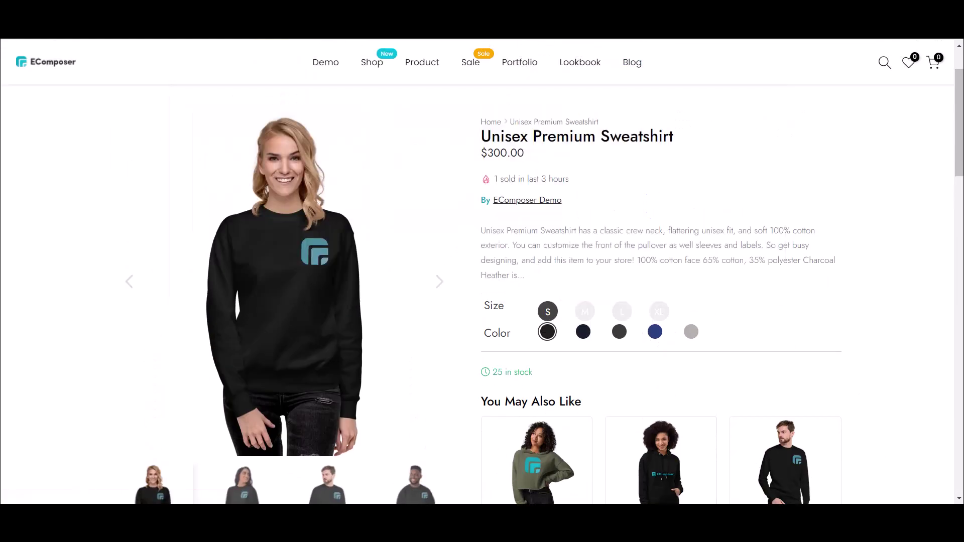